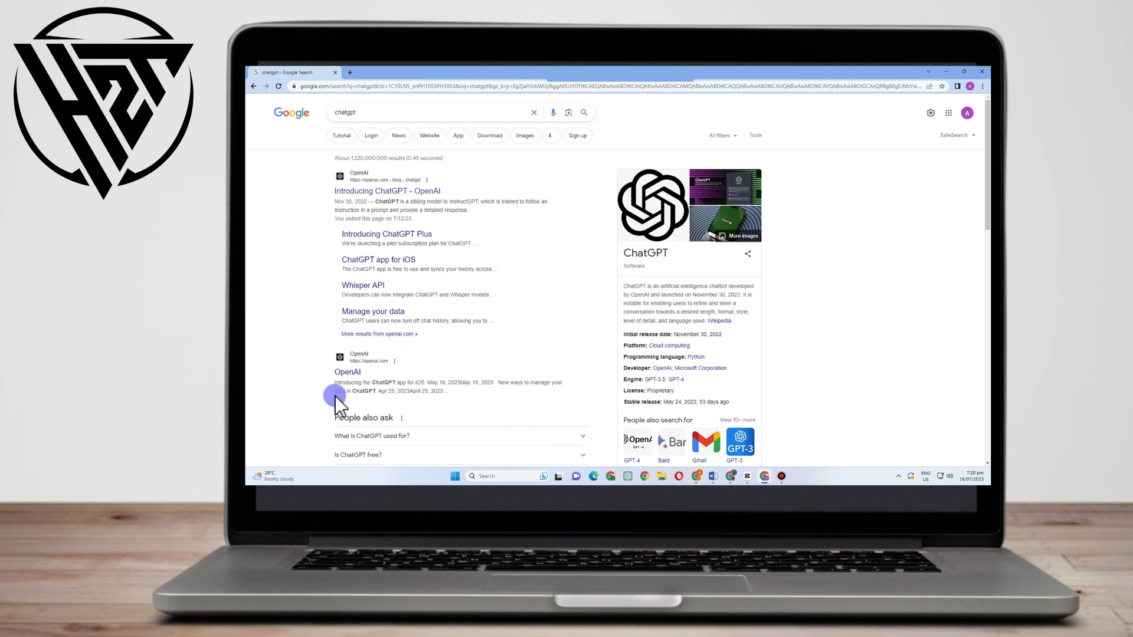
Step: Follow OpenAI's 'Introducing ChatGPT' result to the ChatGPT login page in a new tab
double_click(346, 112)
left_click(368, 197)
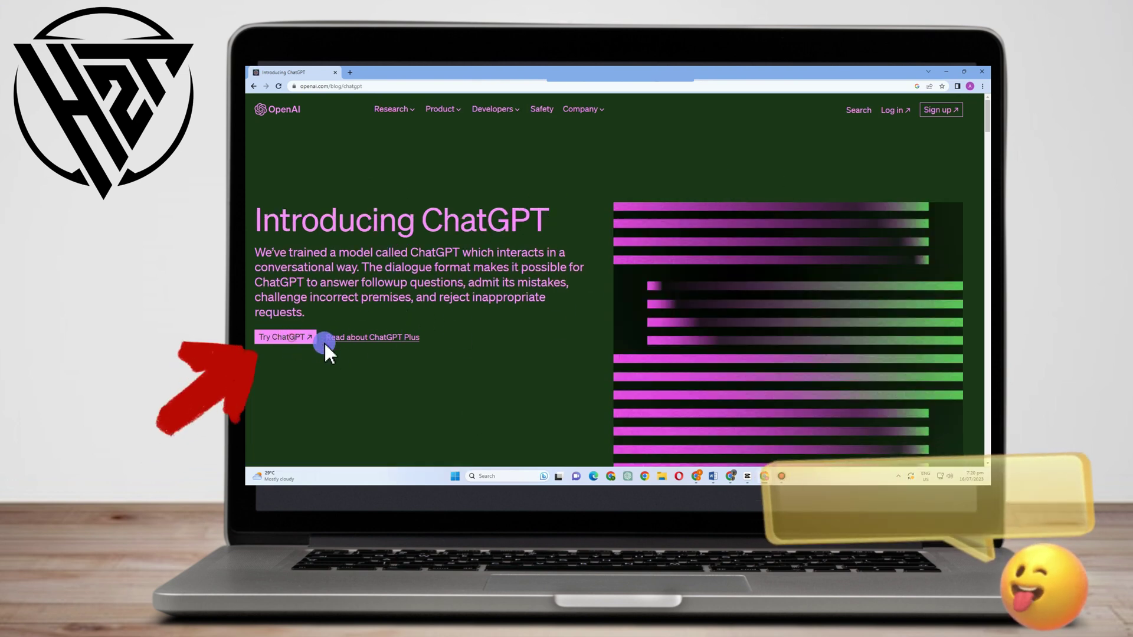
left_click(317, 338)
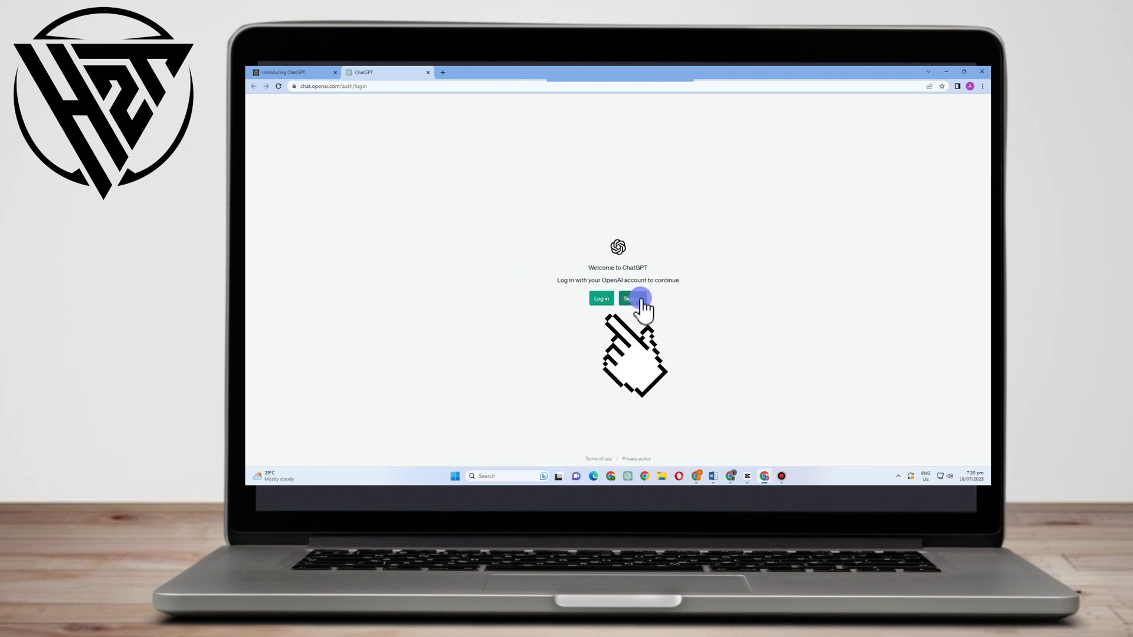
Step: Choose Sign up on the Welcome to ChatGPT page to start a new account
left_click(629, 301)
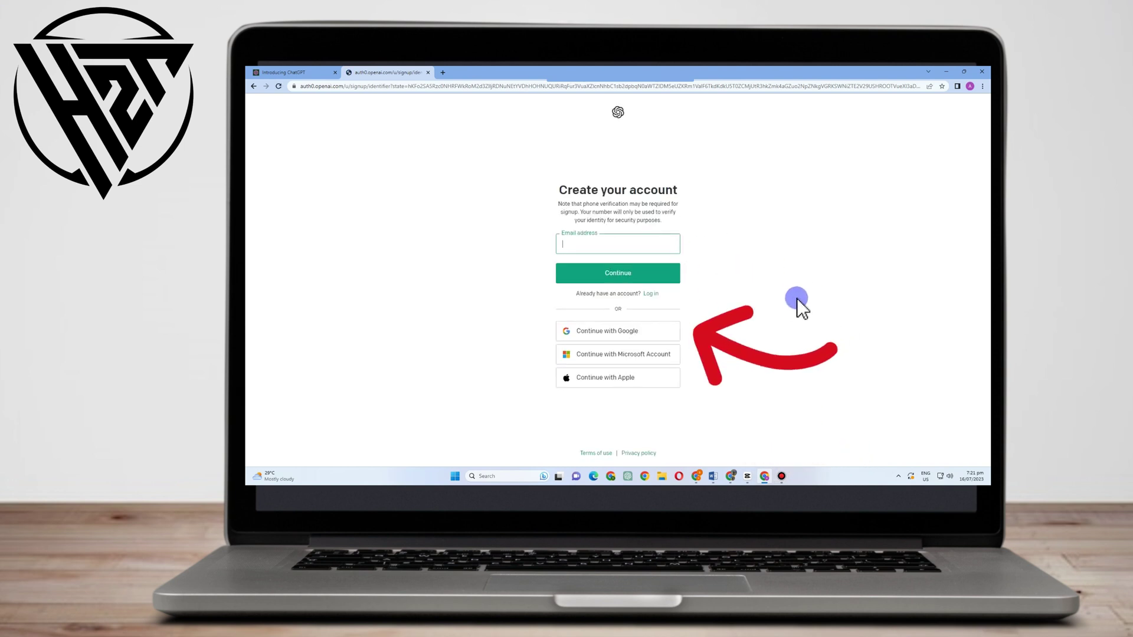
Step: Sign up with the Google account, edit the name and birthday, and clear the phone field
left_click(630, 335)
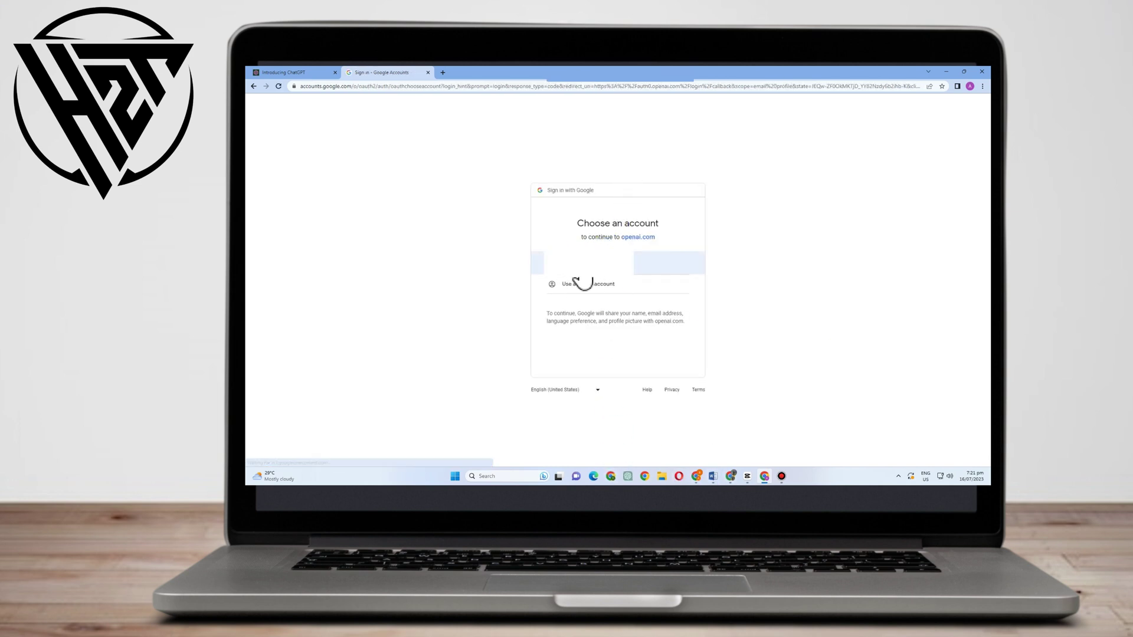
left_click(584, 282)
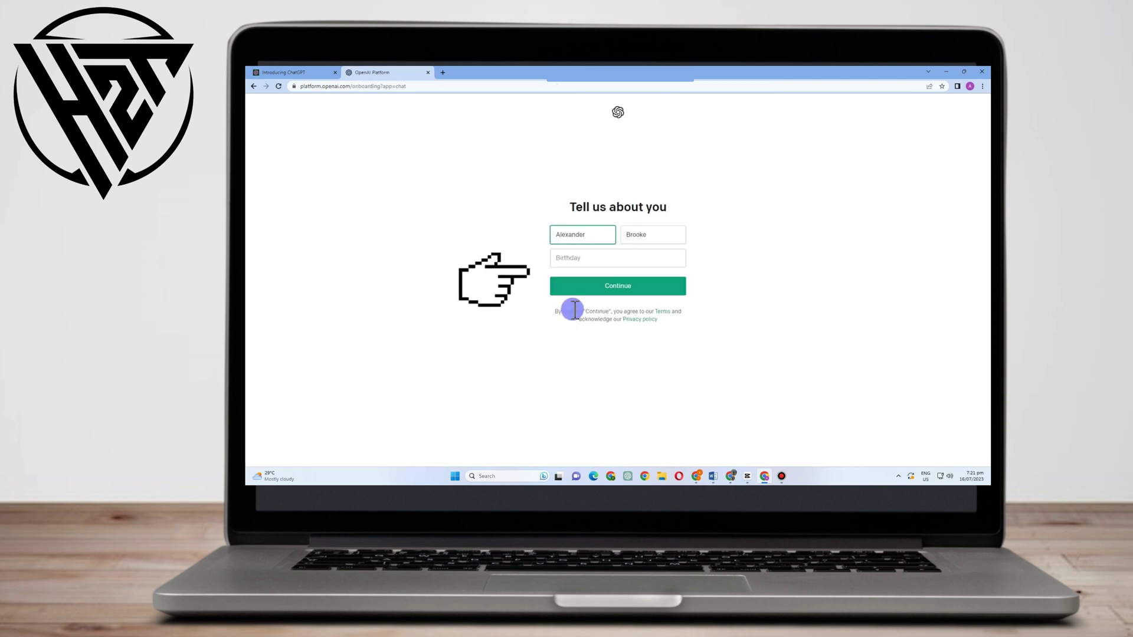
left_click_drag(584, 236, 516, 239)
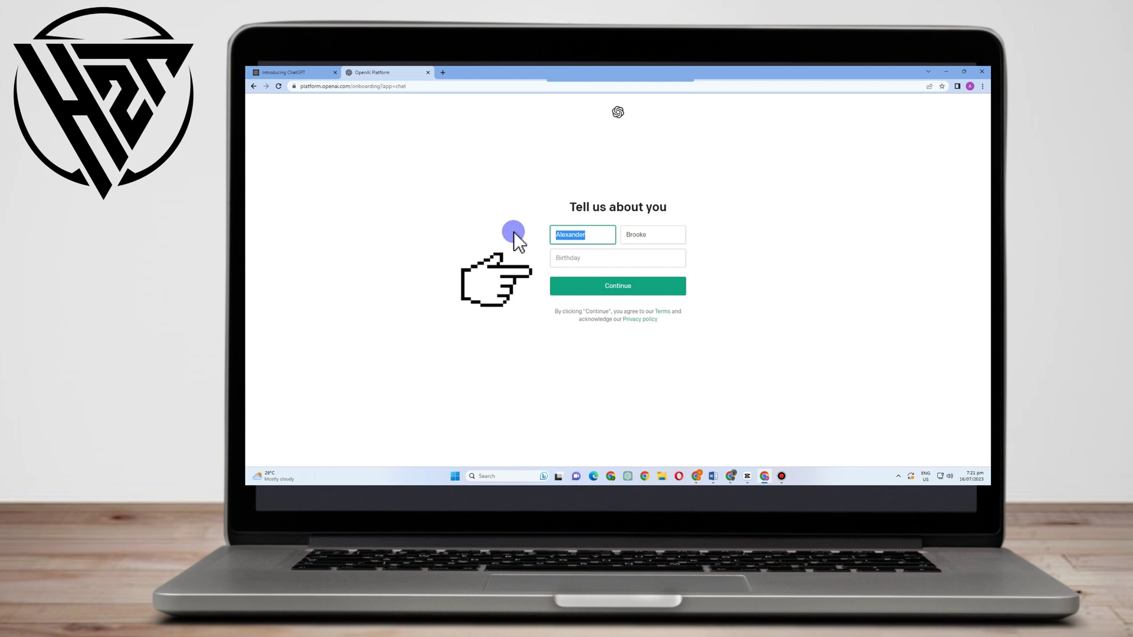
type("Jane")
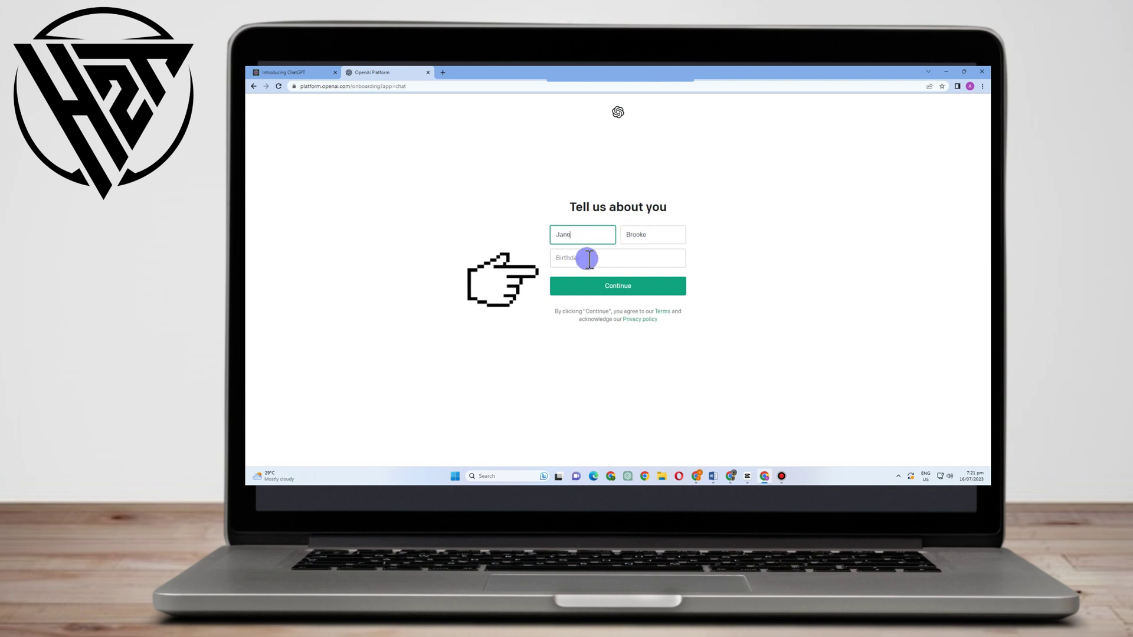
left_click(589, 258)
type("8474848")
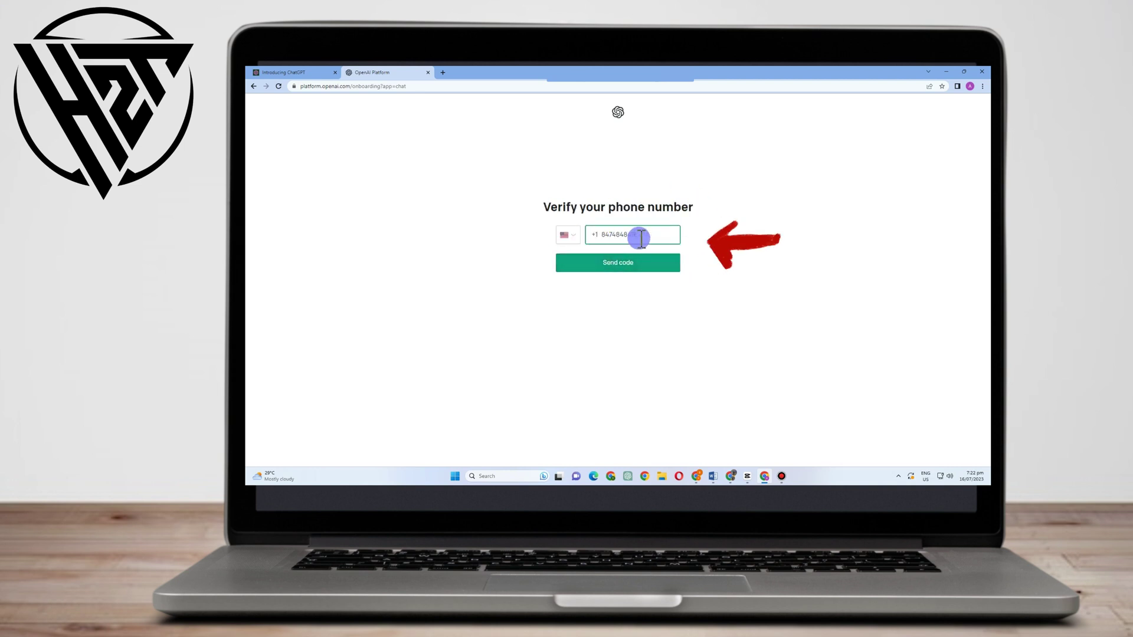
left_click_drag(640, 238, 577, 236)
key("BackSpace")
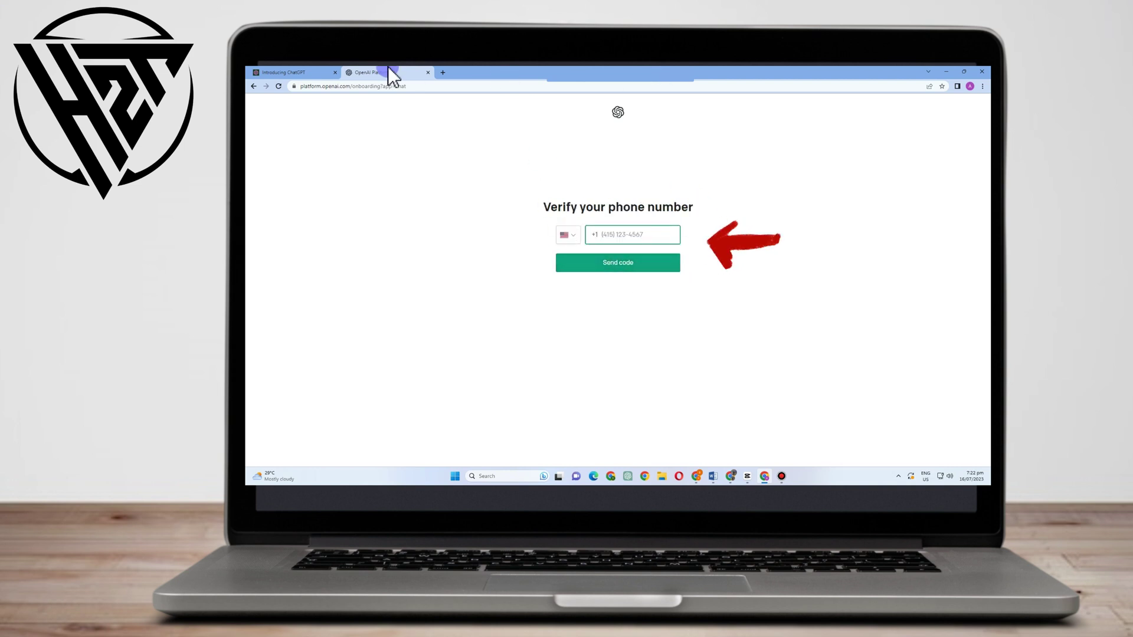
Step: Open Google in a new tab, dismiss the business popup, and search 'temporary us phone number'
left_click(443, 72)
type("g")
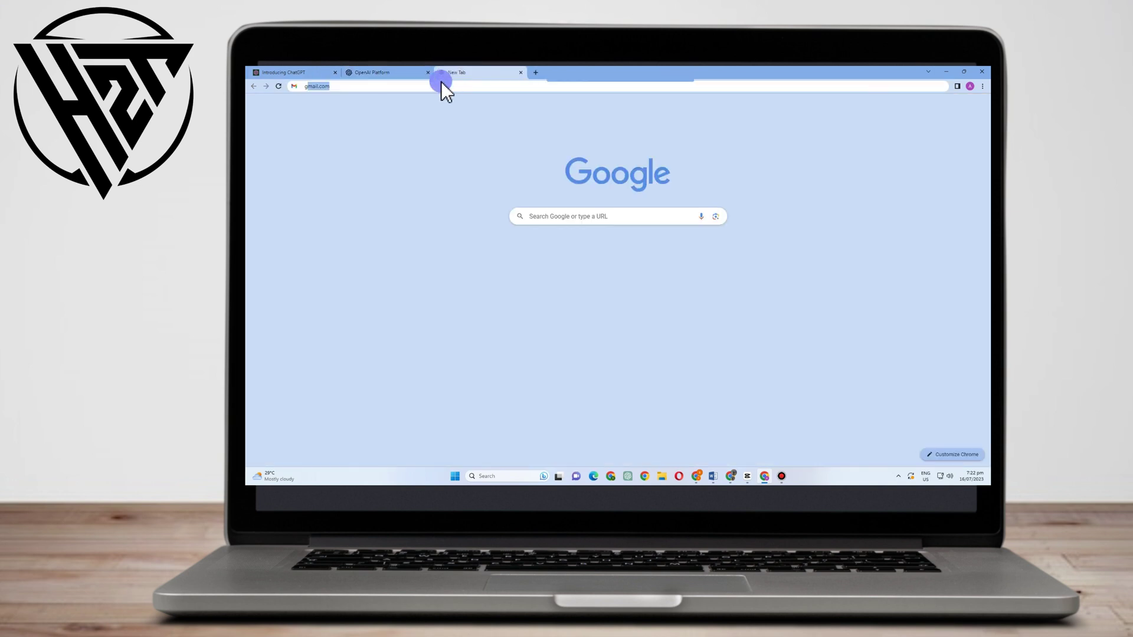
left_click(386, 120)
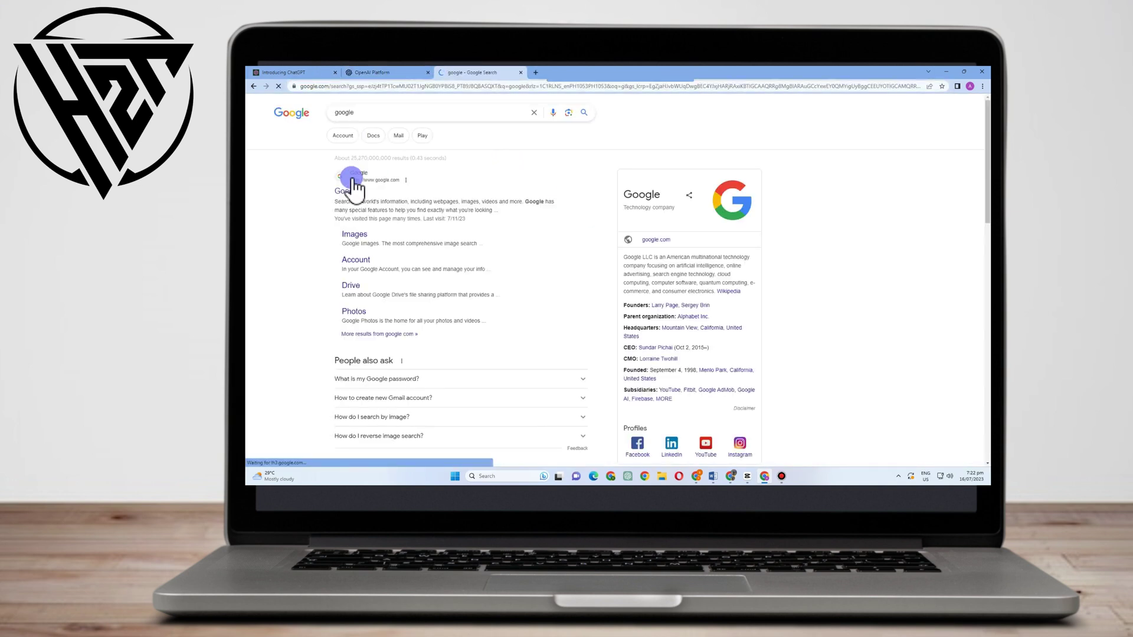
left_click(354, 188)
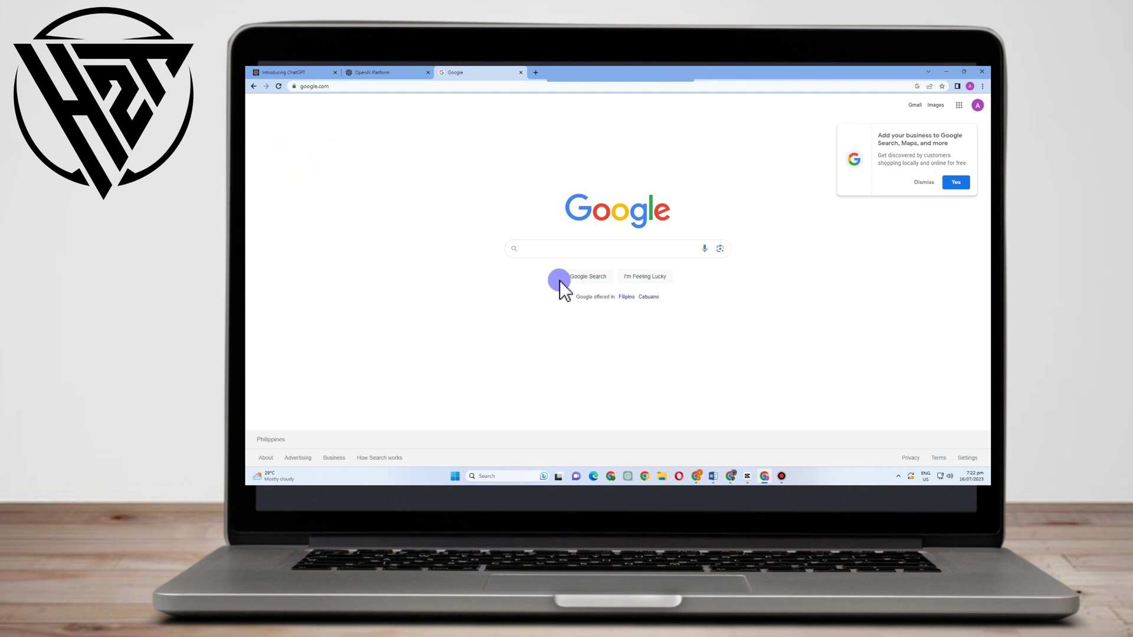
left_click(912, 187)
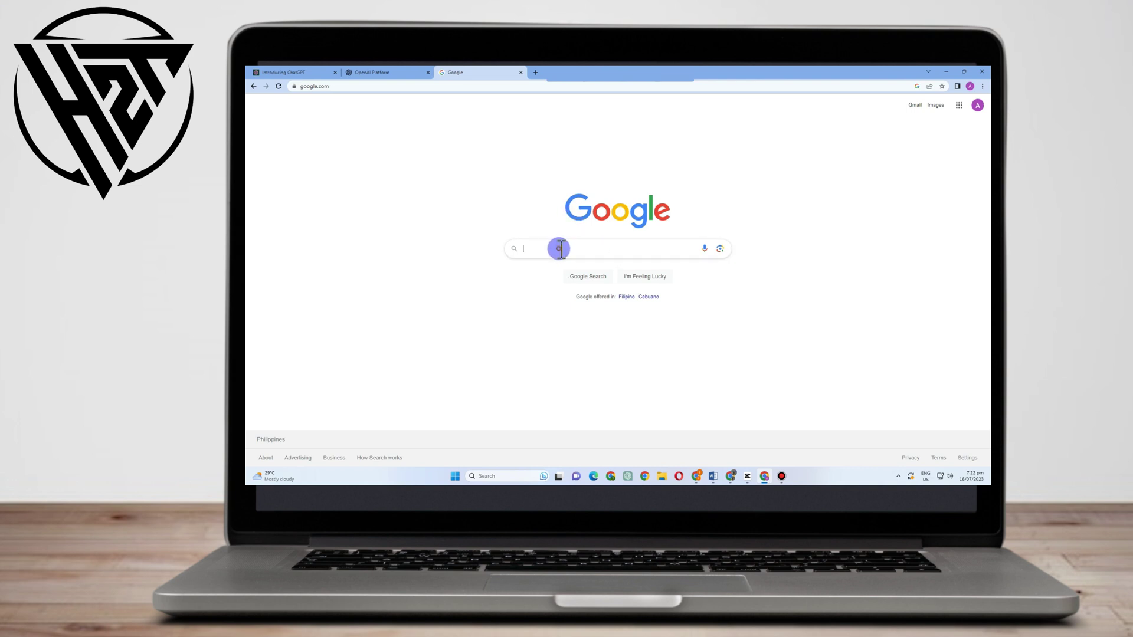
left_click(560, 249)
type("temporary")
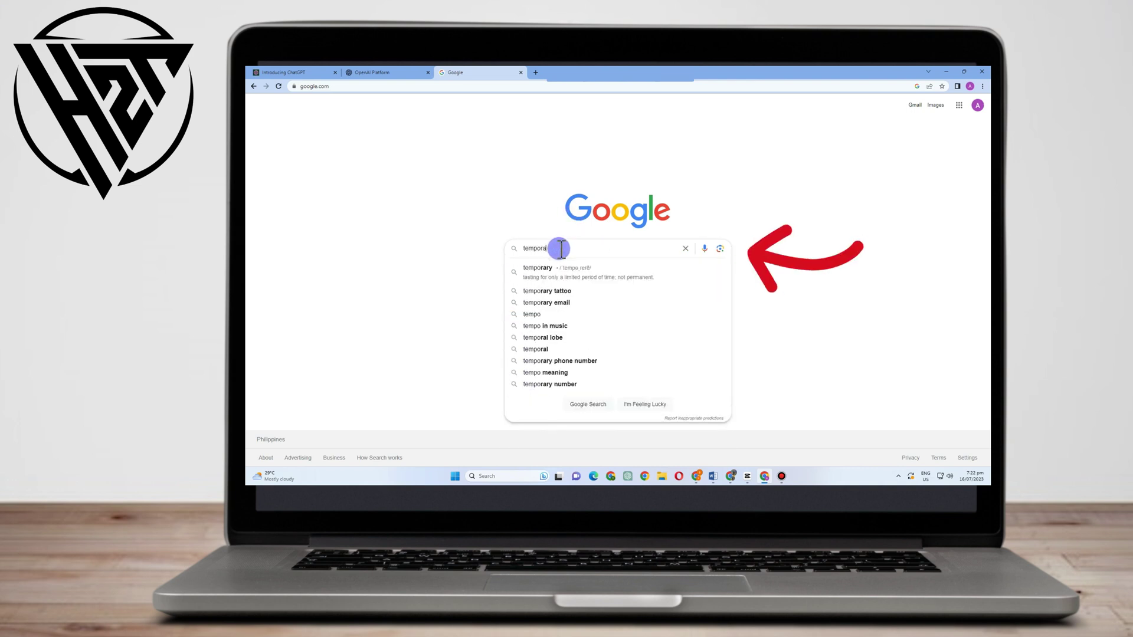
type(" us ")
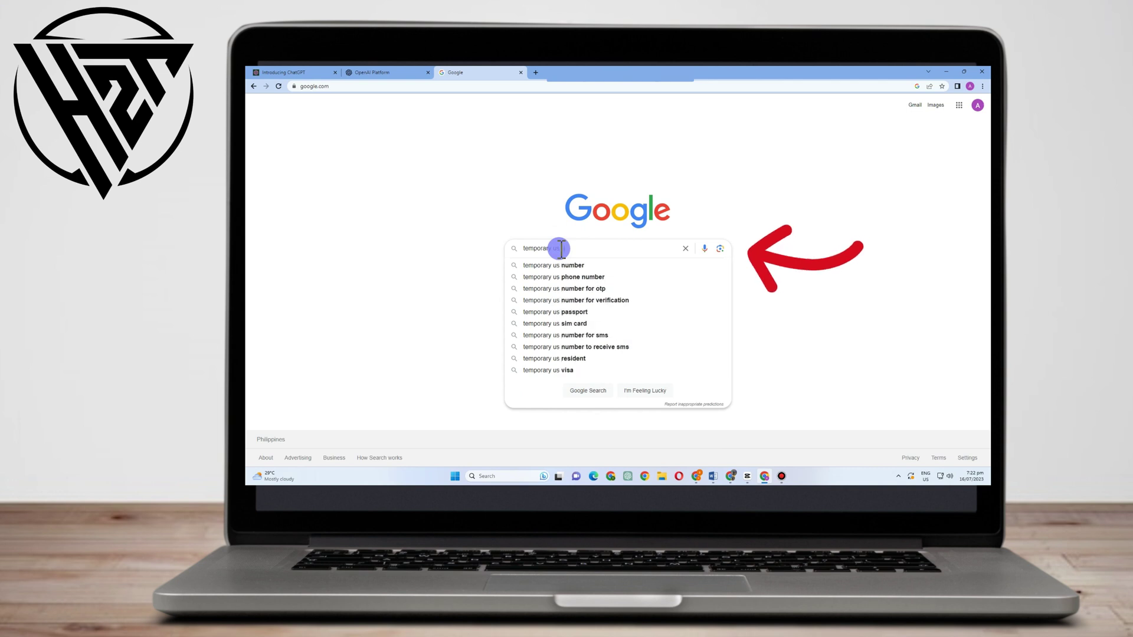
type("phone n")
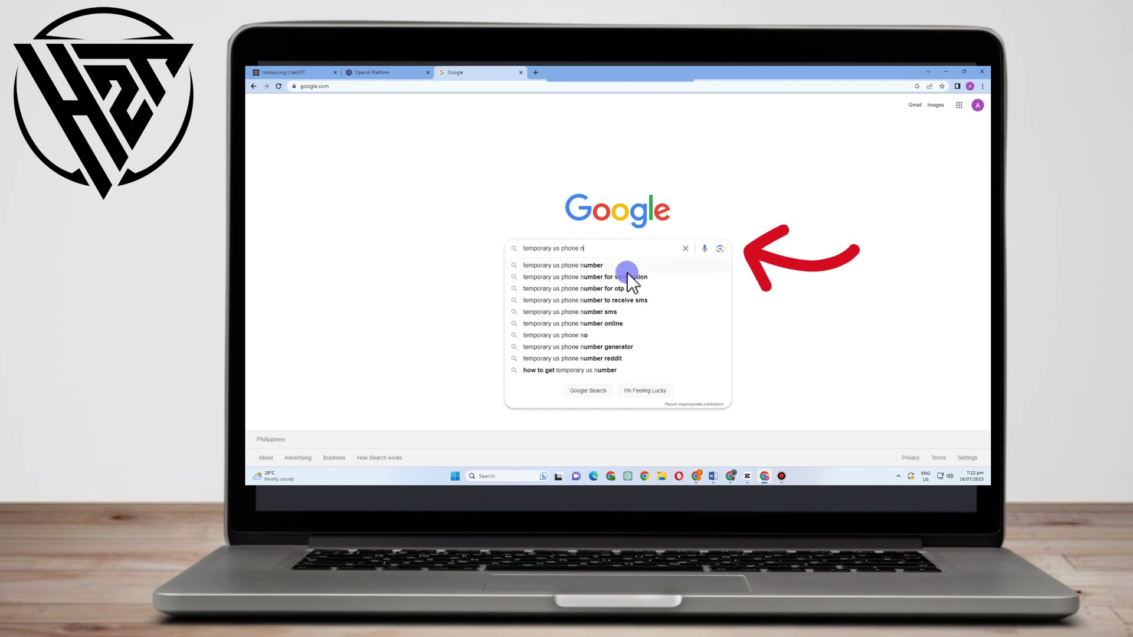
left_click(593, 265)
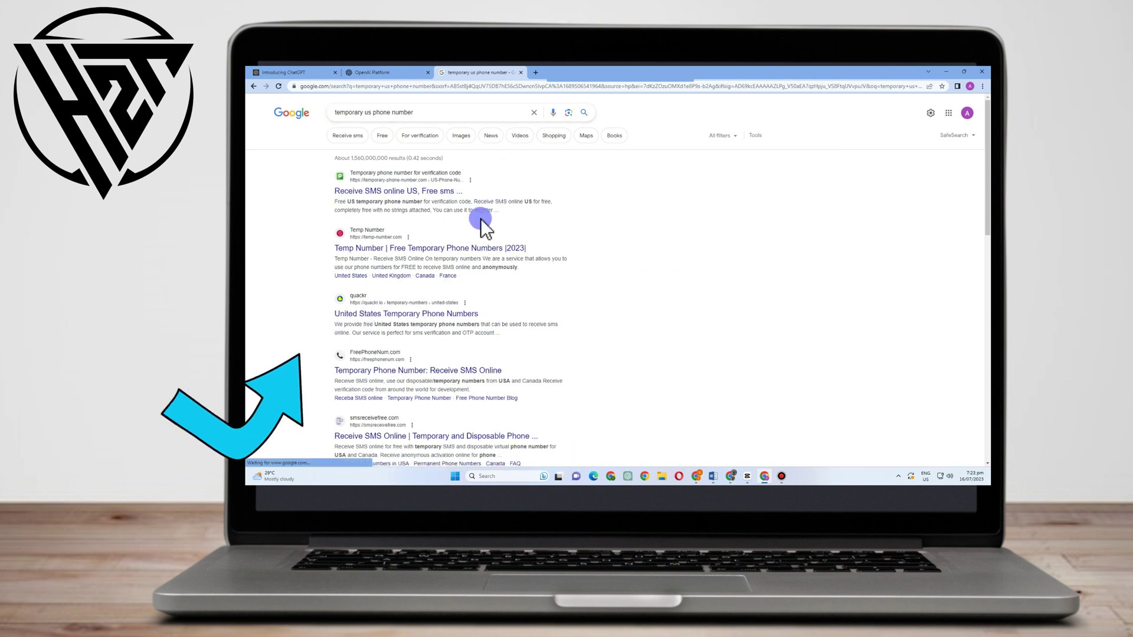
left_click(396, 315)
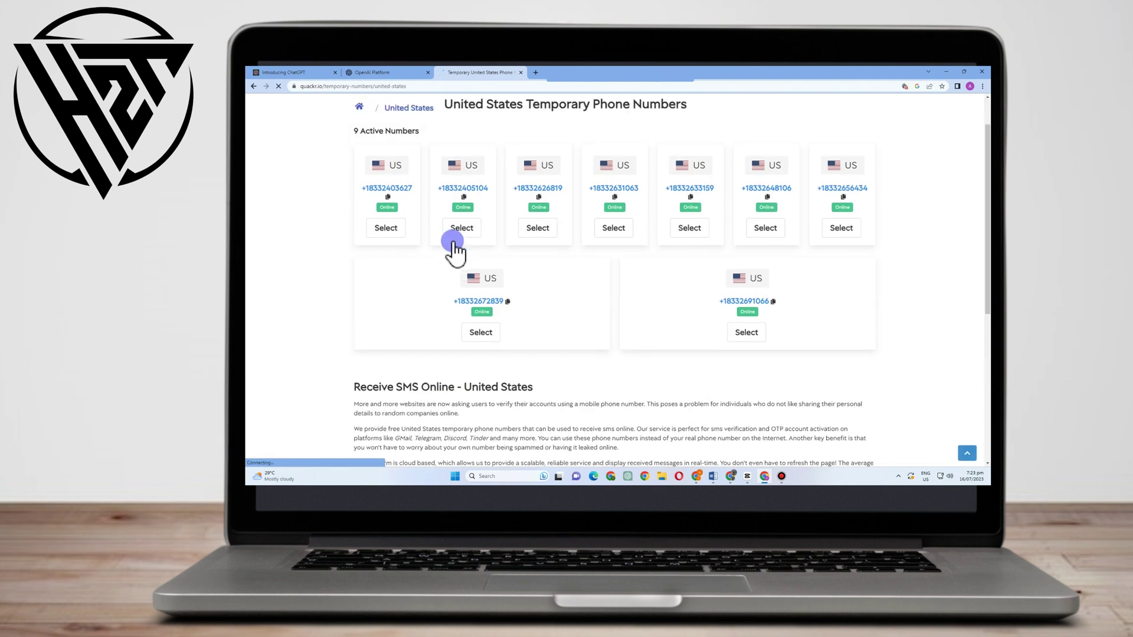
left_click(398, 315)
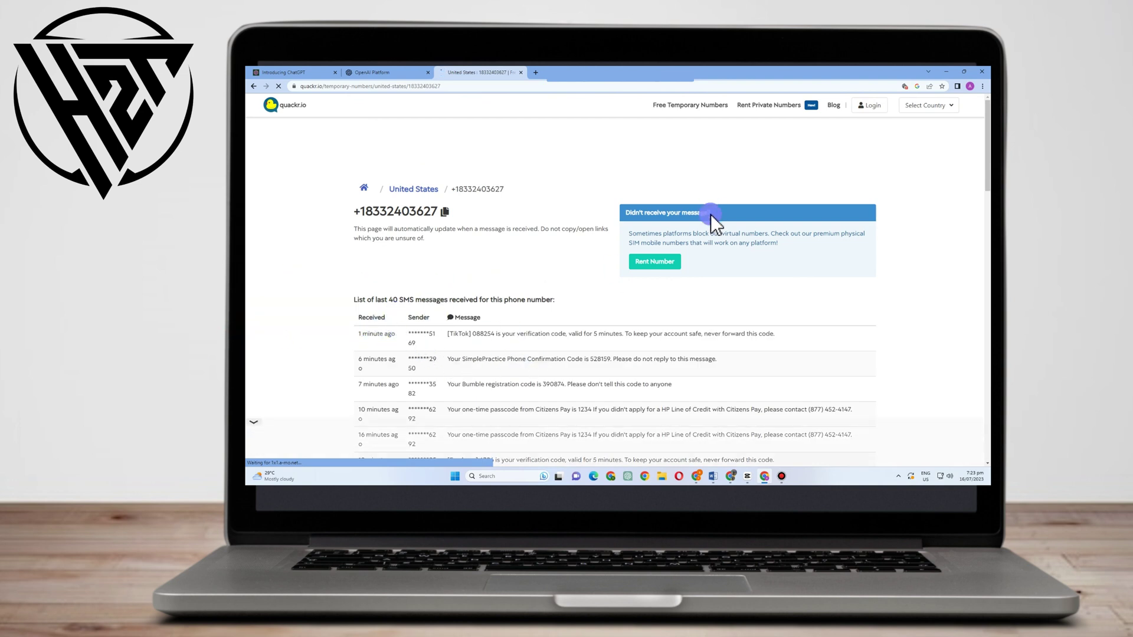
left_click(445, 211)
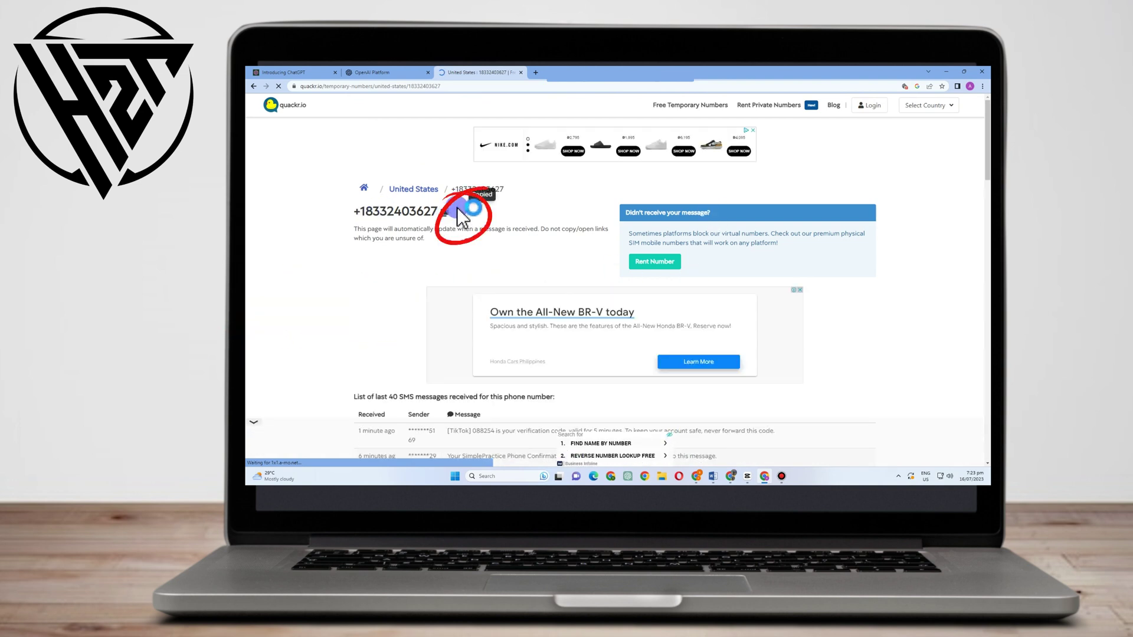
left_click(372, 72)
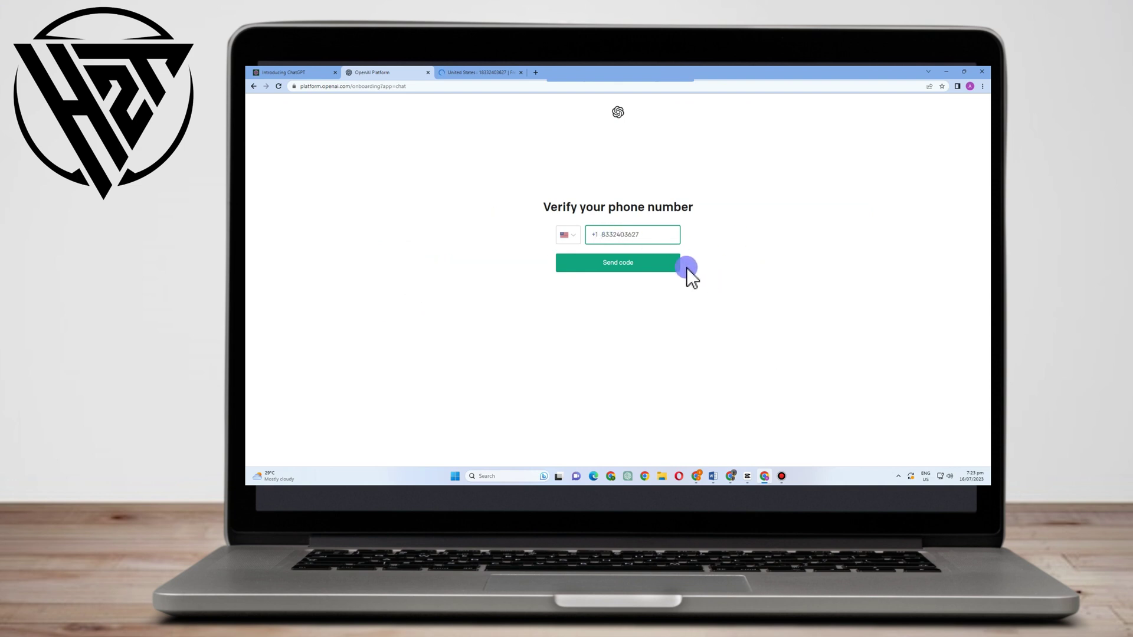
left_click(469, 72)
scroll(466, 298, "down", 3)
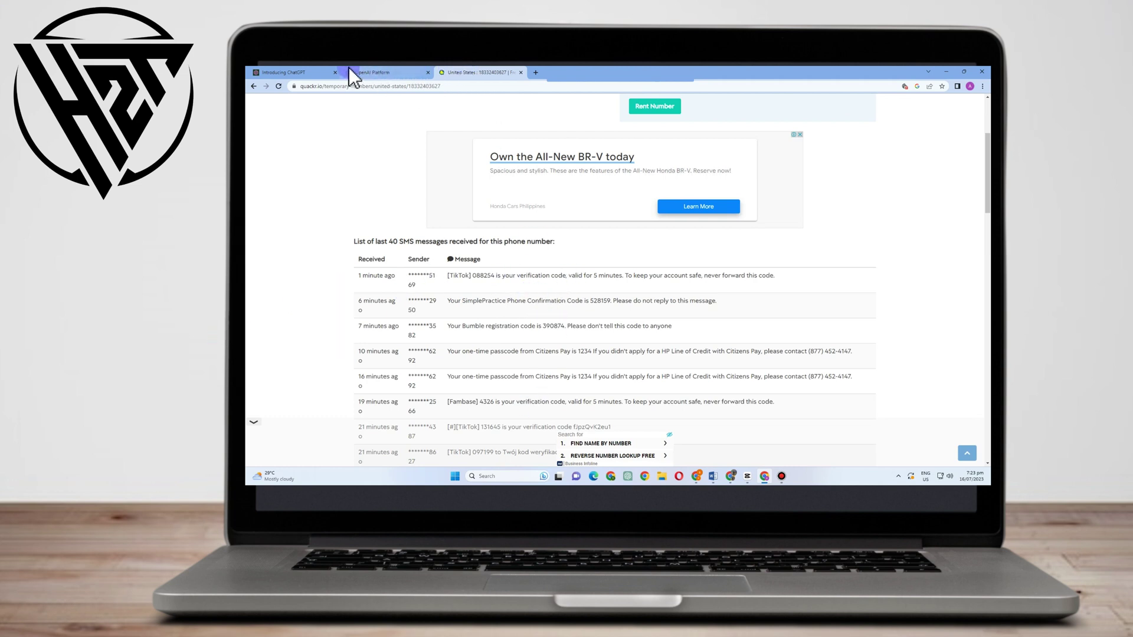
left_click(354, 73)
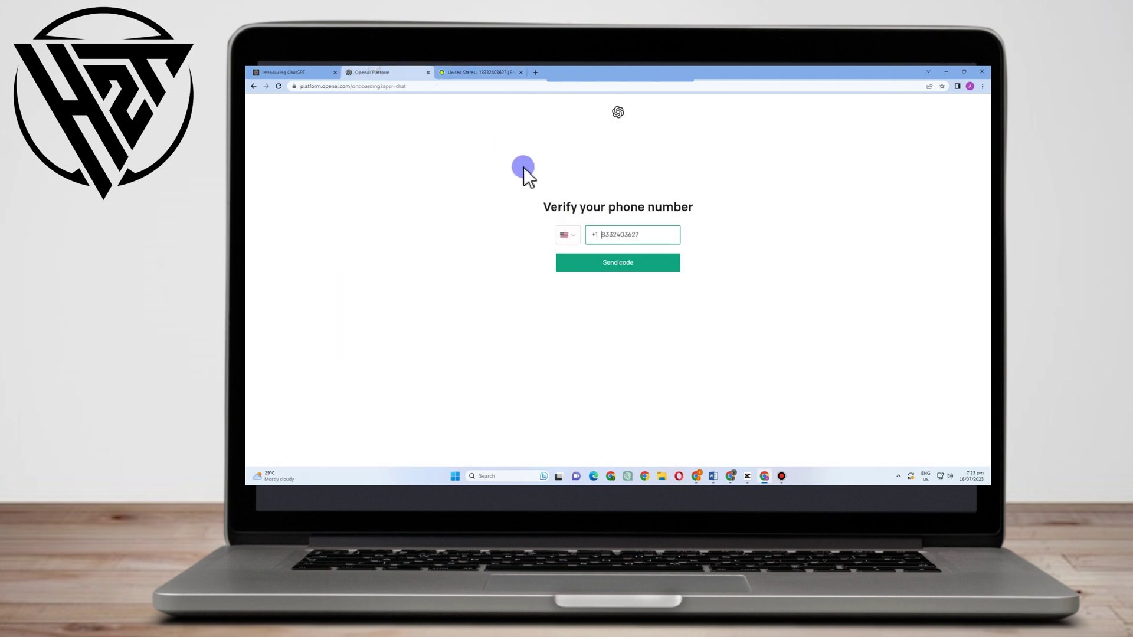
left_click(498, 73)
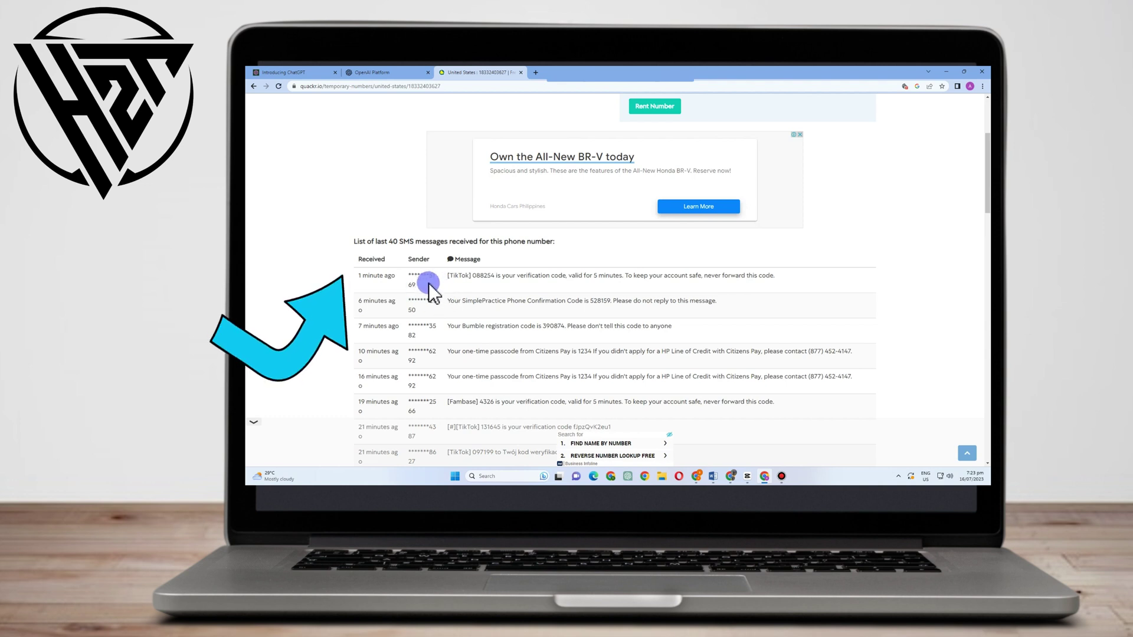
double_click(485, 276)
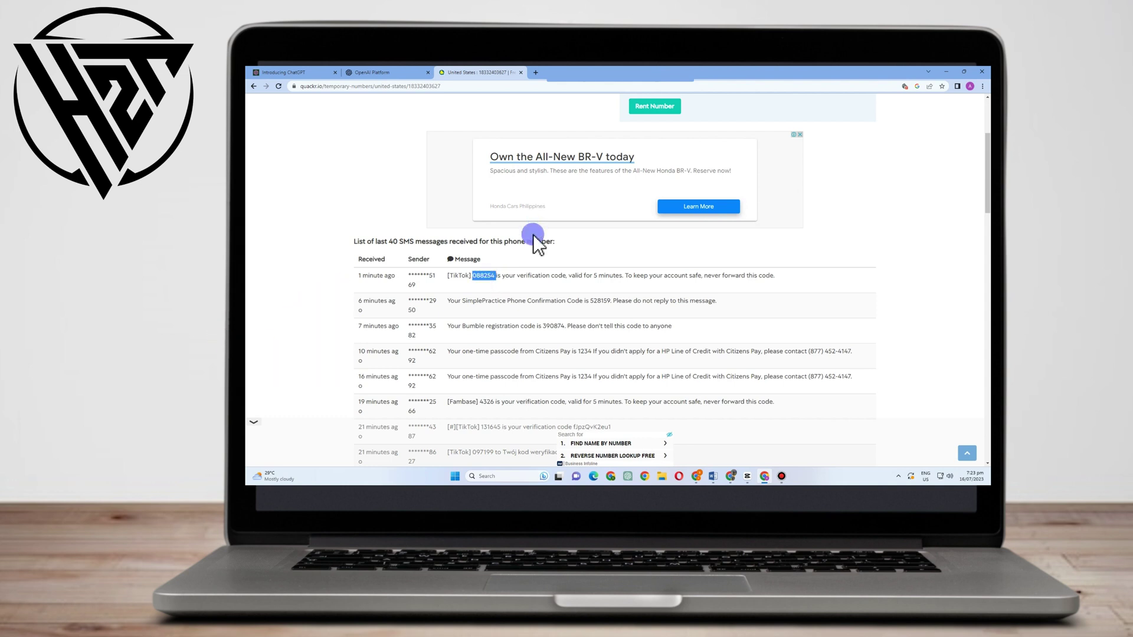
left_click(346, 72)
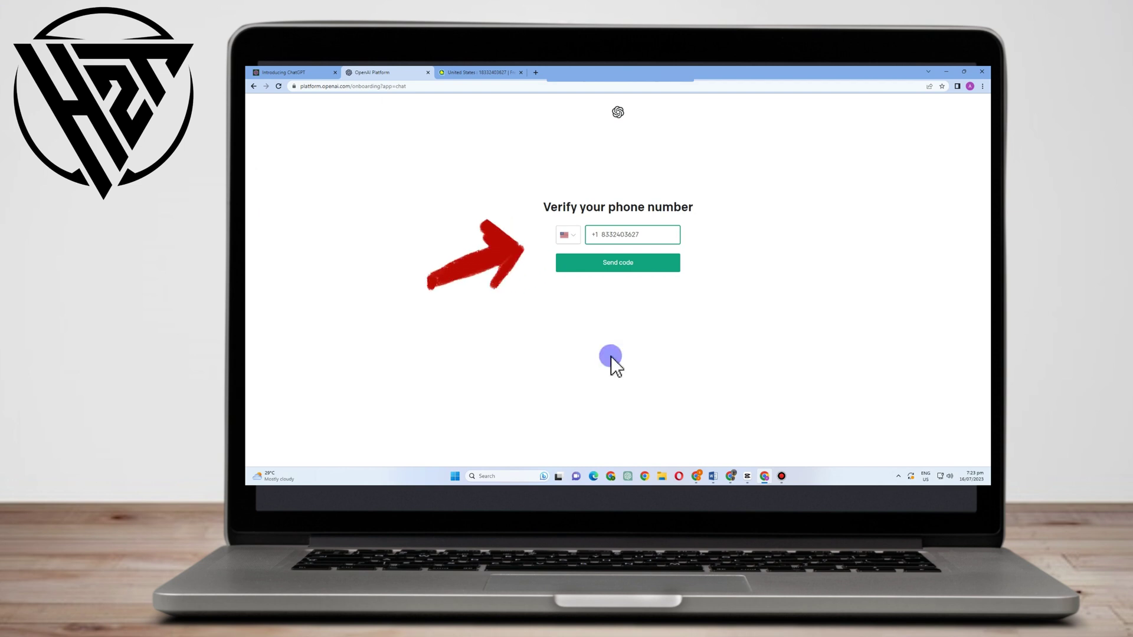
left_click(601, 262)
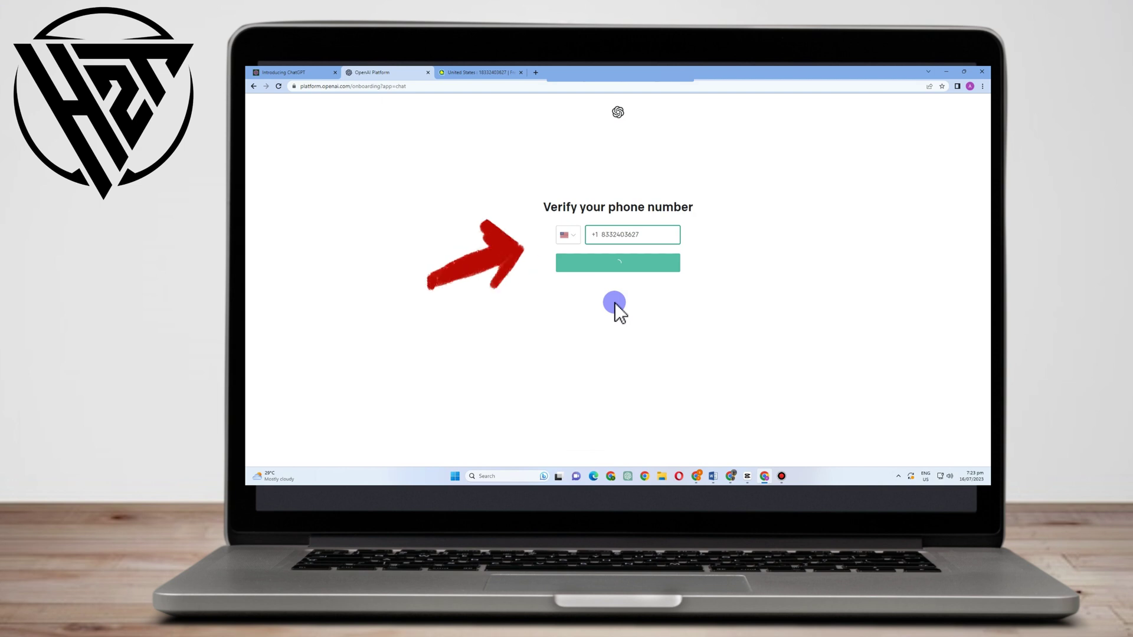